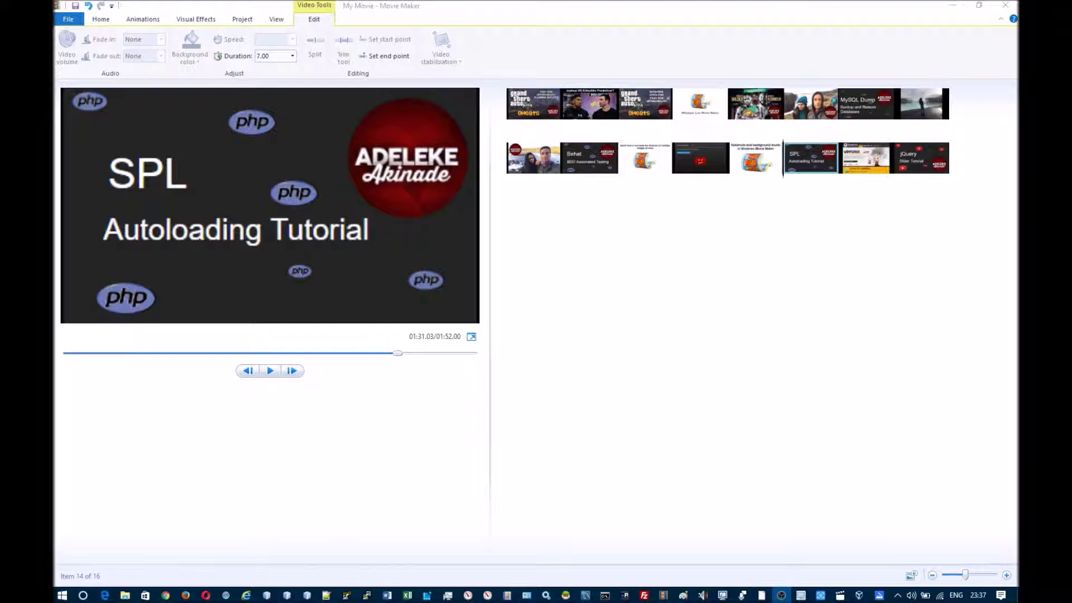
# Select the first storyboard thumbnail, the GTA V cheats image, to preview it.
pyautogui.click(527, 111)
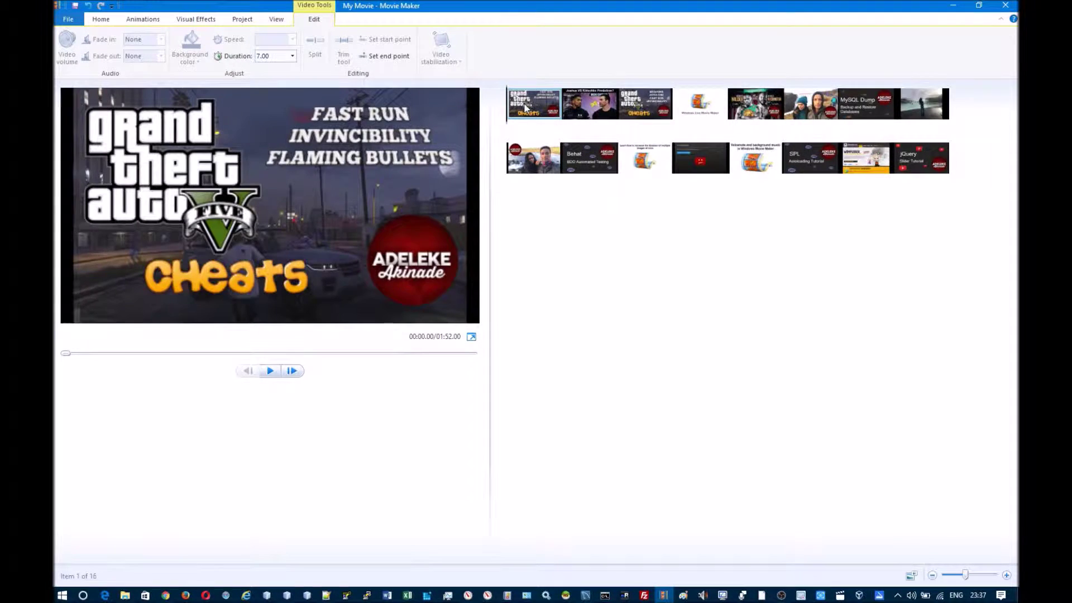
# Set the GTA V cheats clip's duration to the 3.00-second preset.
pyautogui.click(101, 20)
pyautogui.click(314, 21)
pyautogui.click(293, 56)
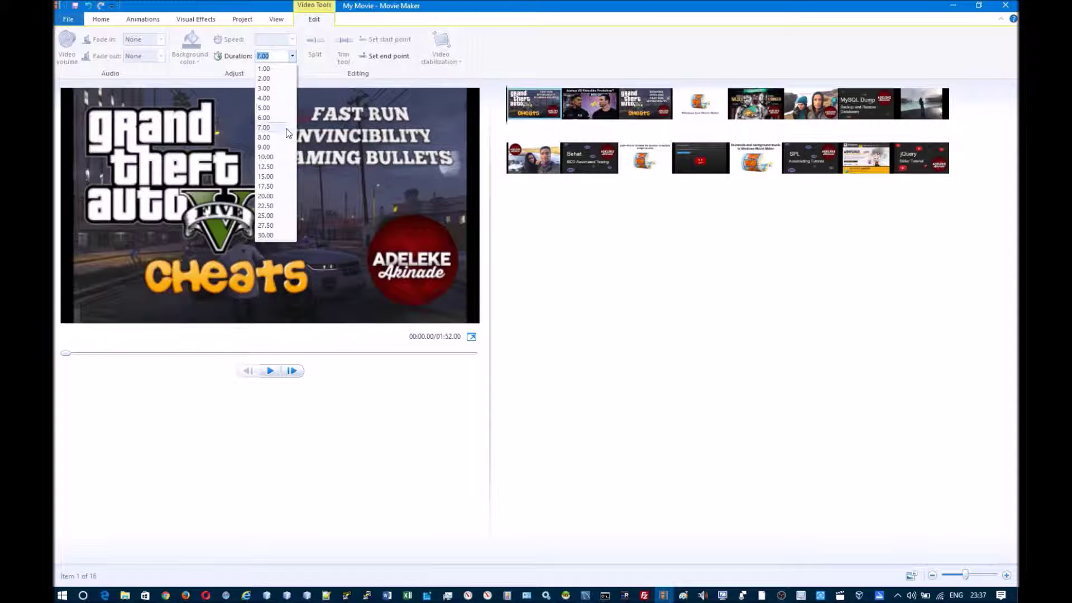
pyautogui.click(294, 56)
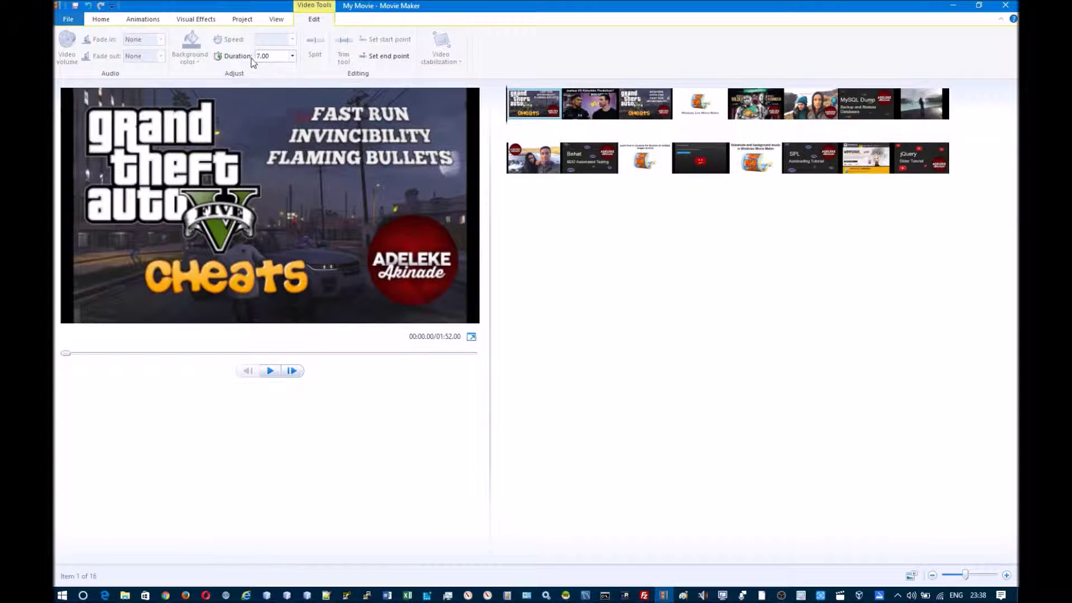
pyautogui.click(294, 56)
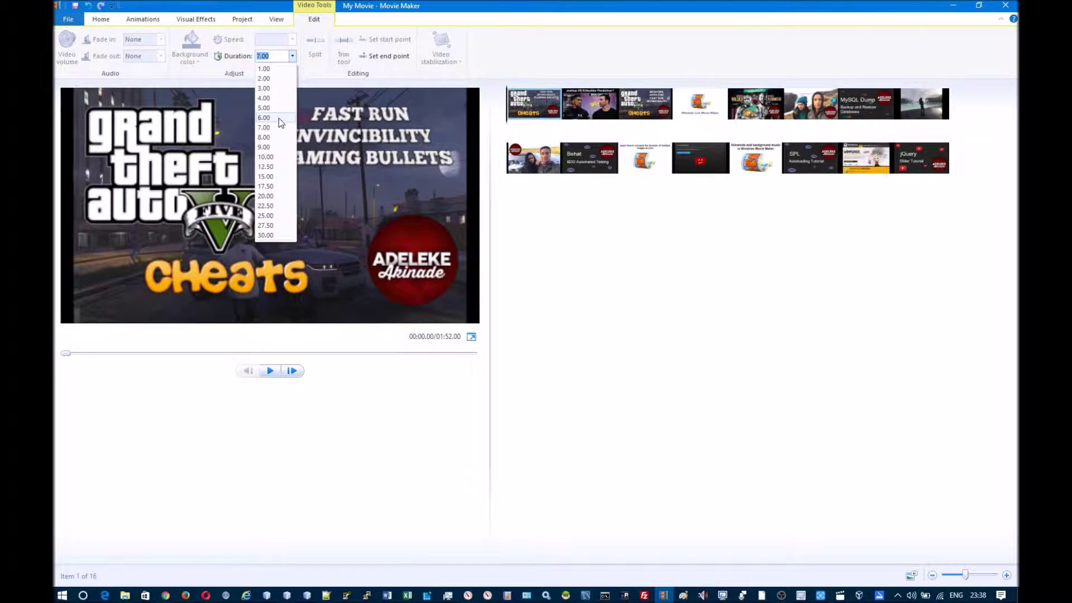
pyautogui.click(274, 89)
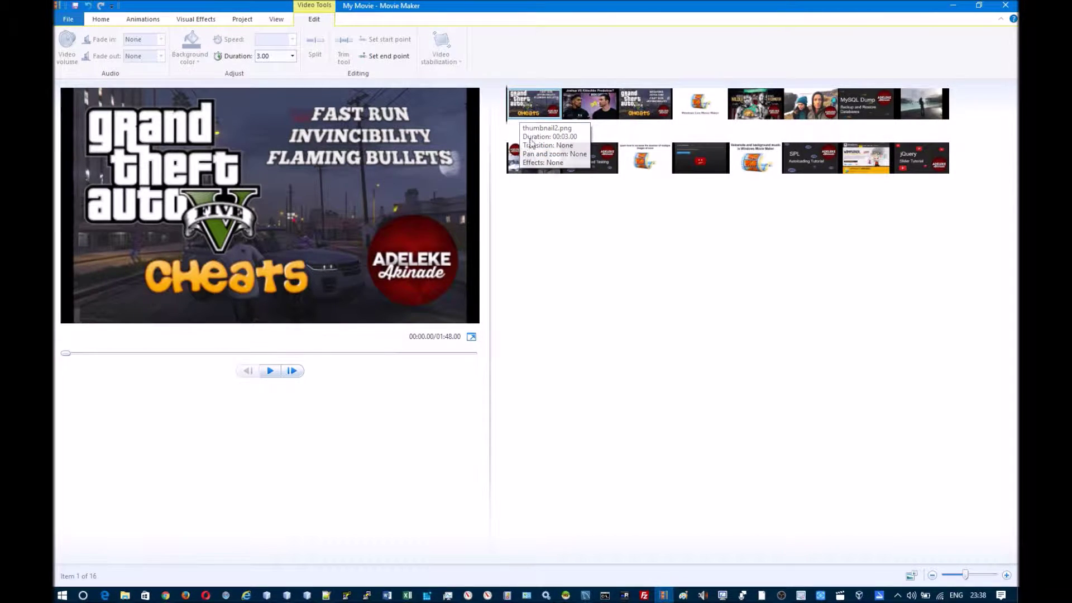
# Ctrl-select thirteen storyboard clips and give them an 8.00-second duration.
pyautogui.keyDown('ctrl'); pyautogui.click(589, 98); pyautogui.keyUp('ctrl')
pyautogui.keyDown('ctrl'); pyautogui.click(668, 106); pyautogui.keyUp('ctrl')
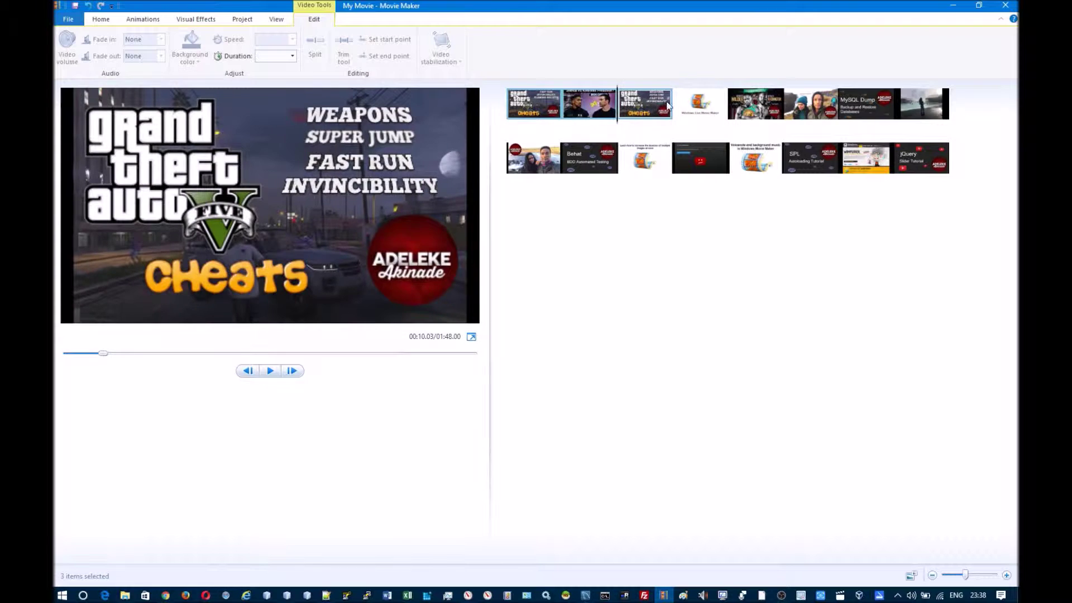
pyautogui.keyDown('ctrl'); pyautogui.click(700, 160); pyautogui.keyUp('ctrl')
pyautogui.keyDown('shift'); pyautogui.click(755, 159); pyautogui.keyUp('shift')
pyautogui.click(291, 56)
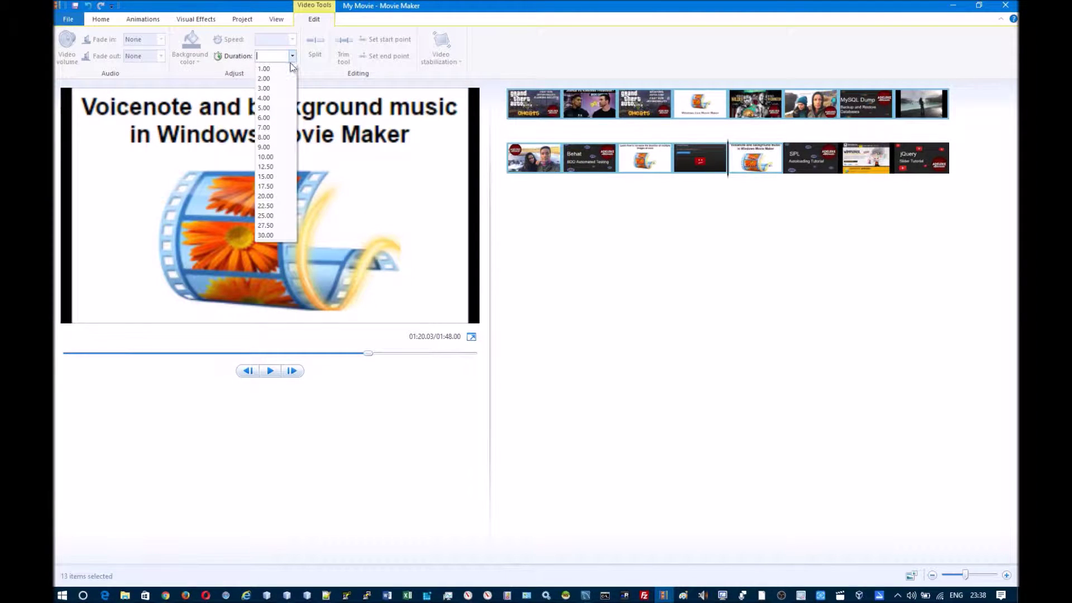
pyautogui.click(270, 145)
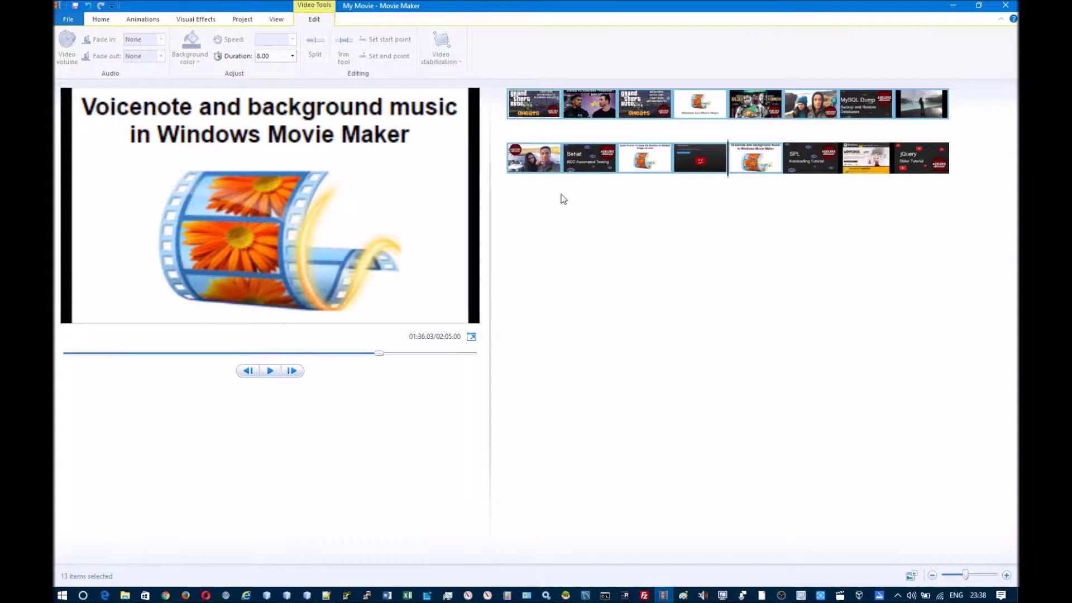
# Check durations of the first- and second-row clips, including Voicenote and Behat.
pyautogui.click(533, 159)
pyautogui.click(533, 105)
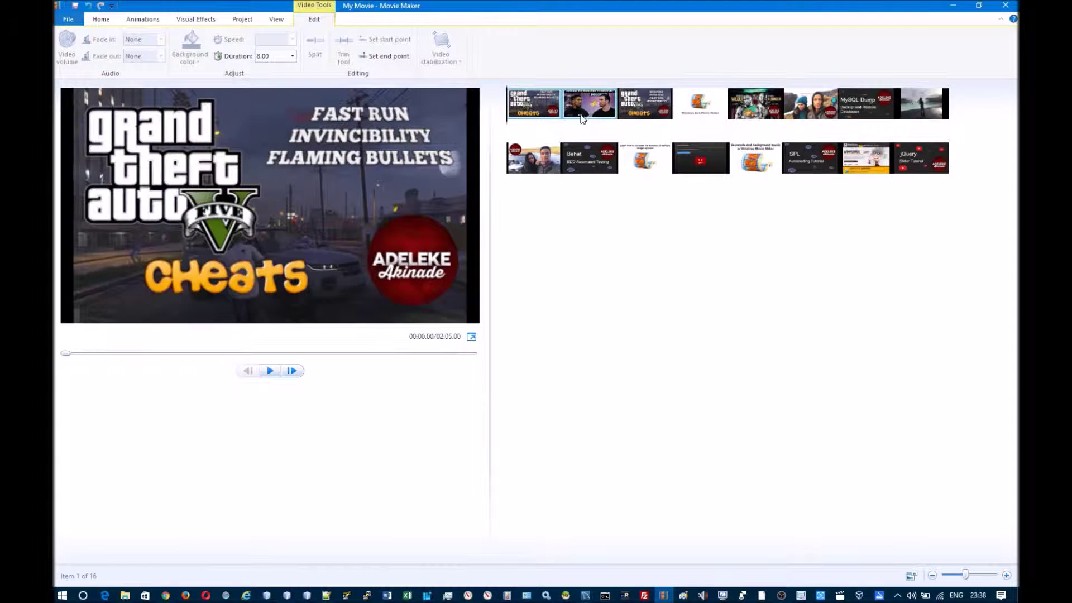
pyautogui.click(589, 105)
pyautogui.click(645, 105)
pyautogui.click(695, 109)
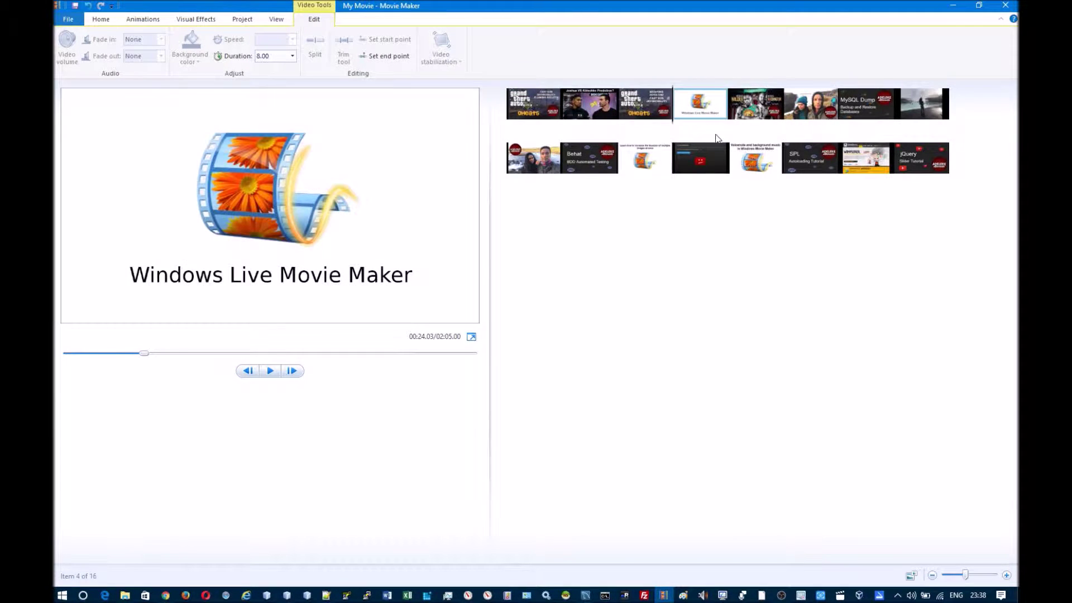
pyautogui.click(754, 157)
pyautogui.click(700, 159)
pyautogui.click(590, 157)
pyautogui.click(534, 157)
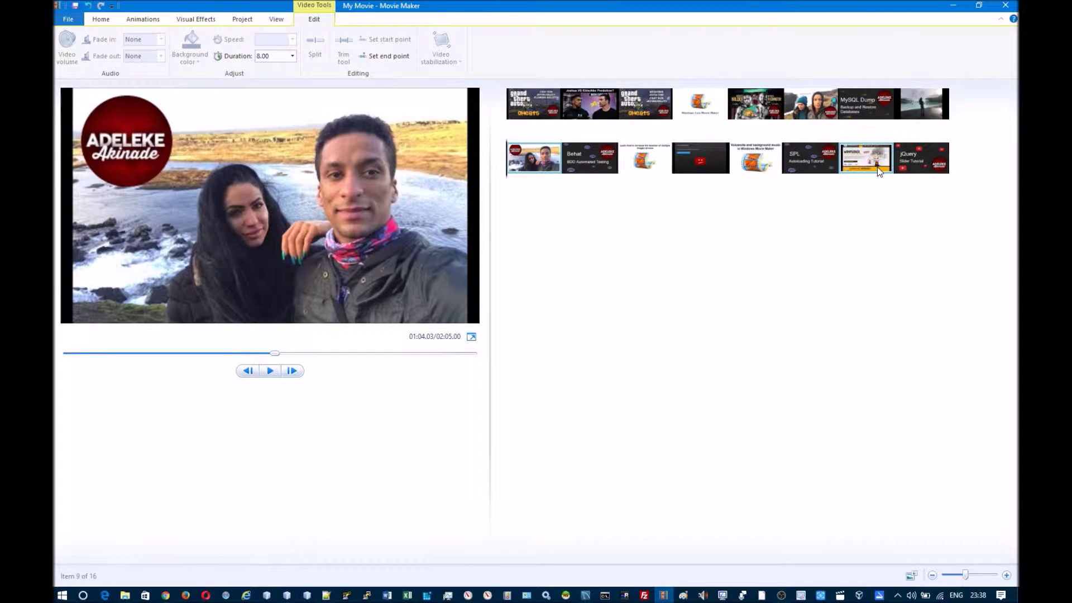
# Check durations of the WampServer, jQuery Slider, MySQL Dump and landscape clips.
pyautogui.click(865, 159)
pyautogui.click(919, 159)
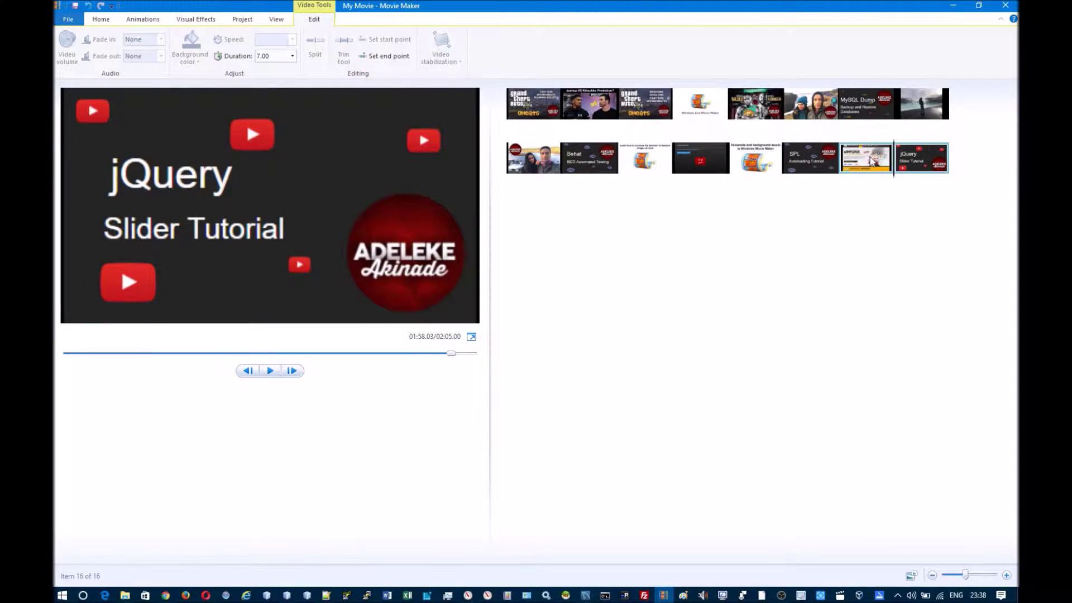
pyautogui.click(866, 159)
pyautogui.click(866, 105)
pyautogui.click(919, 105)
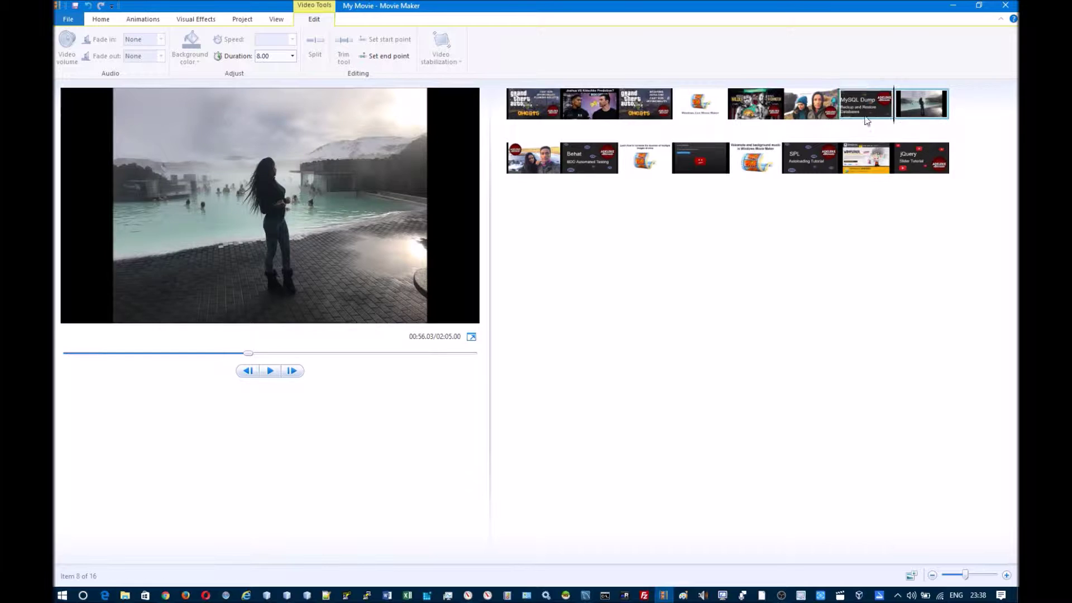
pyautogui.click(866, 160)
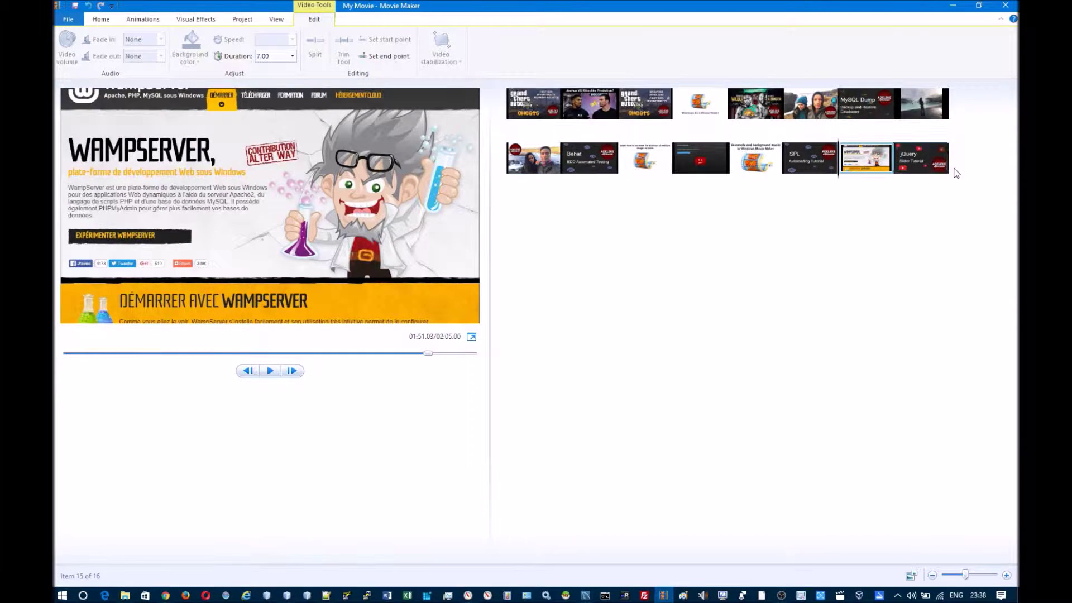
pyautogui.click(922, 160)
pyautogui.click(864, 161)
# Select all 16 clips with Ctrl+A and set each to 15.00 seconds.
pyautogui.hotkey('ctrl', 'a')
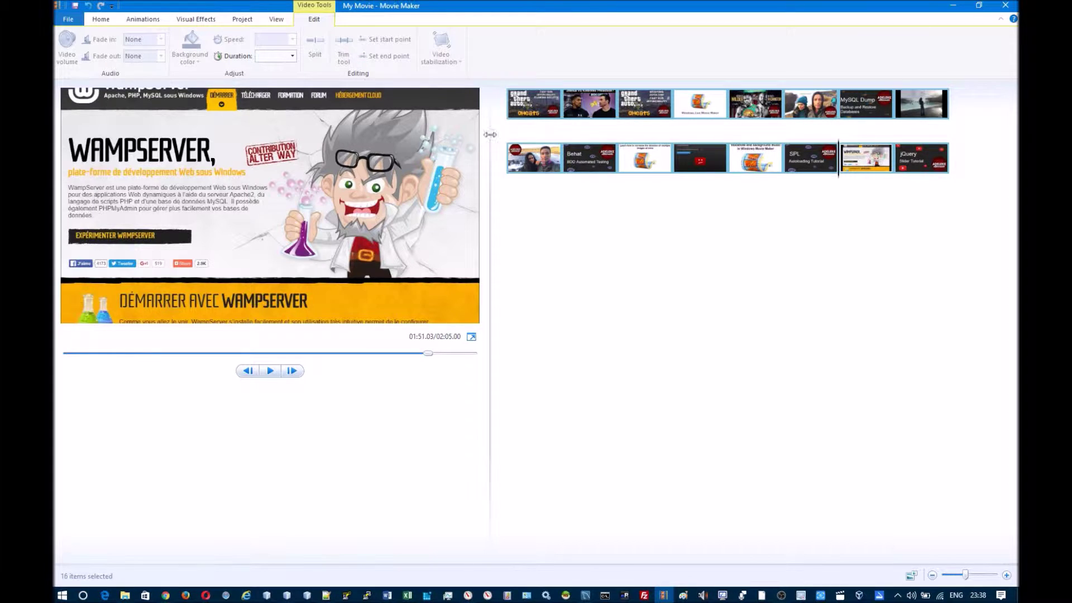
pyautogui.click(292, 55)
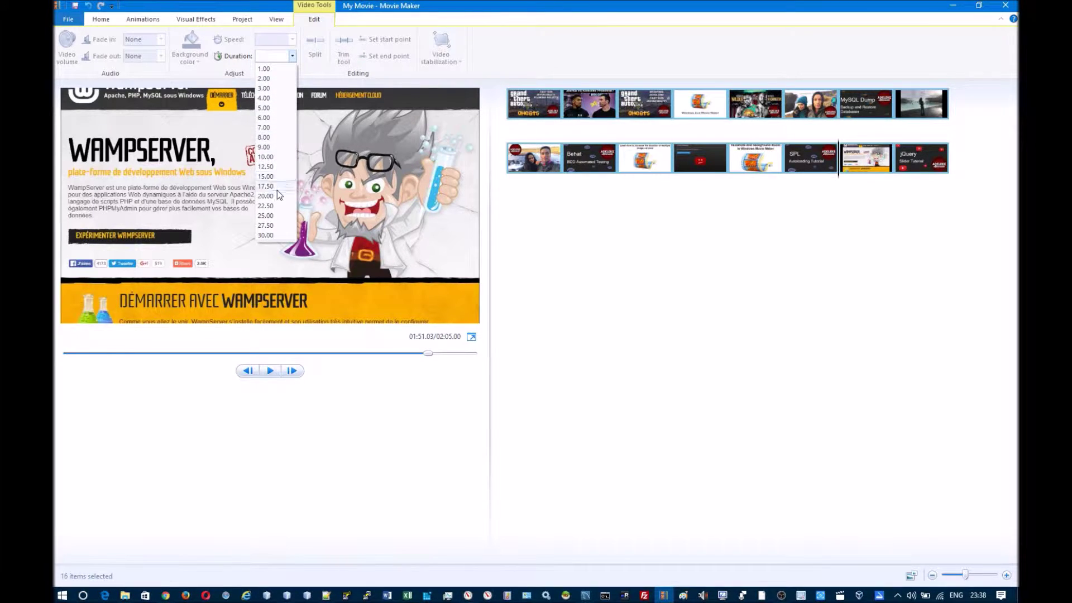
pyautogui.click(266, 176)
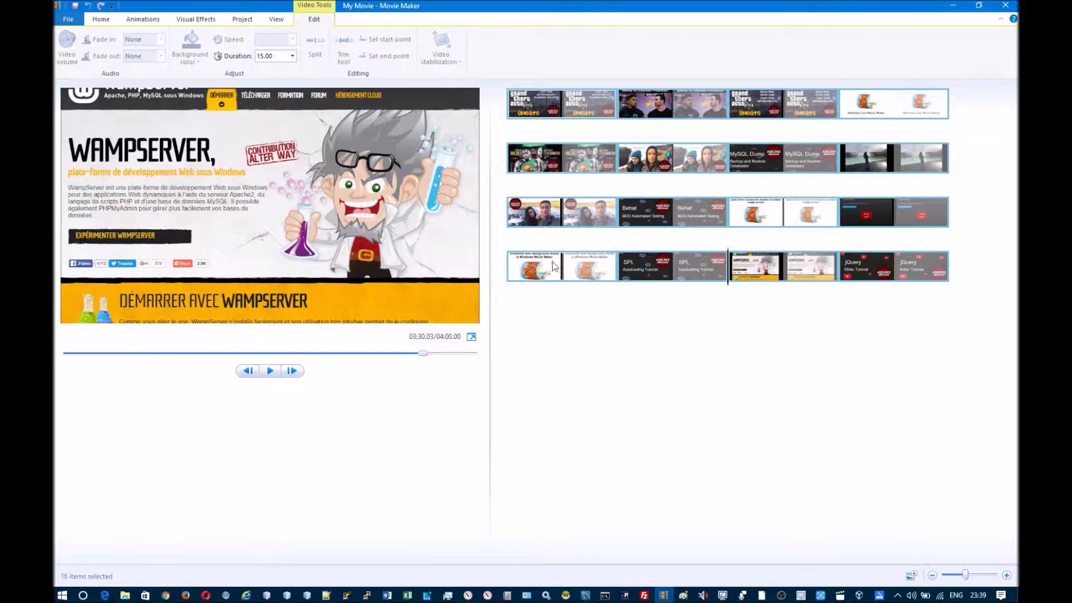
# Preview the upper storyboard clips, from the GTA clip through MySQL Dump.
pyautogui.click(523, 110)
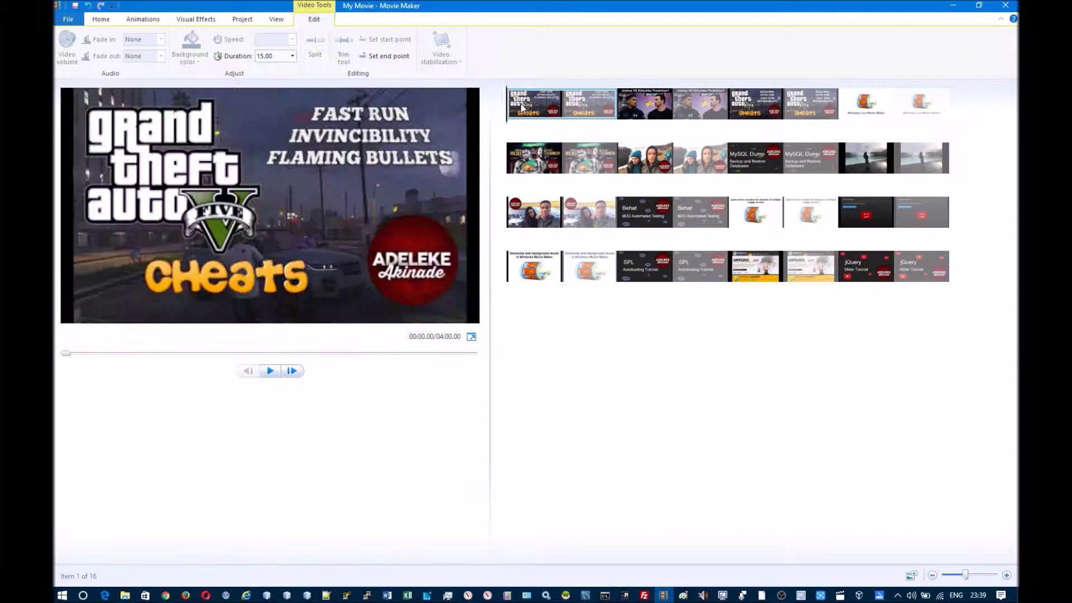
pyautogui.click(645, 109)
pyautogui.click(754, 109)
pyautogui.click(866, 105)
pyautogui.click(913, 155)
pyautogui.click(888, 105)
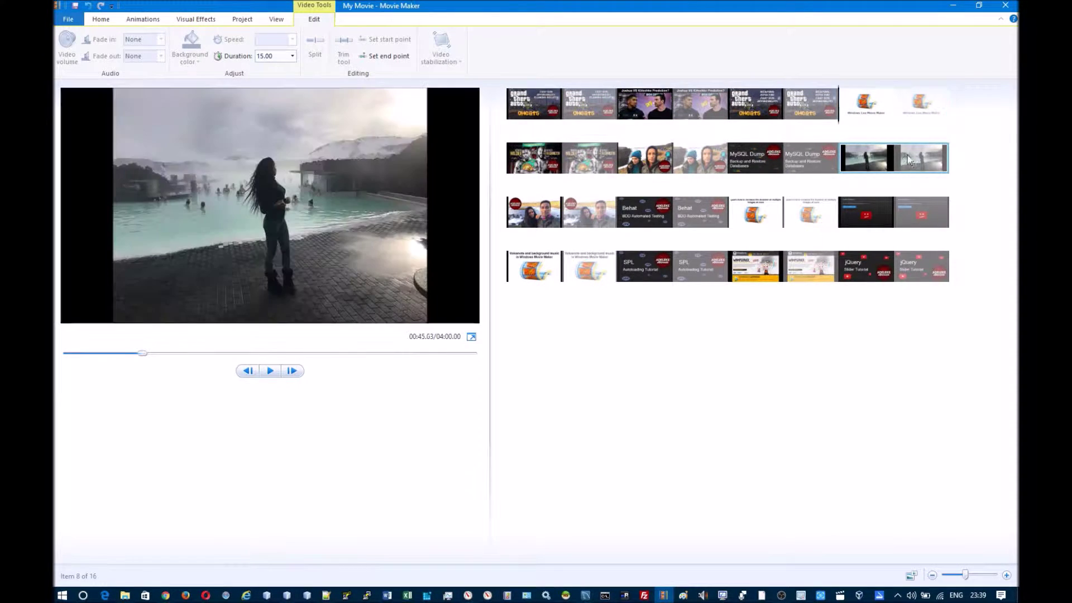
pyautogui.click(776, 157)
# Preview the lower-row clips: background music, WampServer, jQuery Slider and selfie.
pyautogui.click(781, 211)
pyautogui.click(670, 211)
pyautogui.click(670, 265)
pyautogui.click(560, 265)
pyautogui.click(782, 267)
pyautogui.click(887, 267)
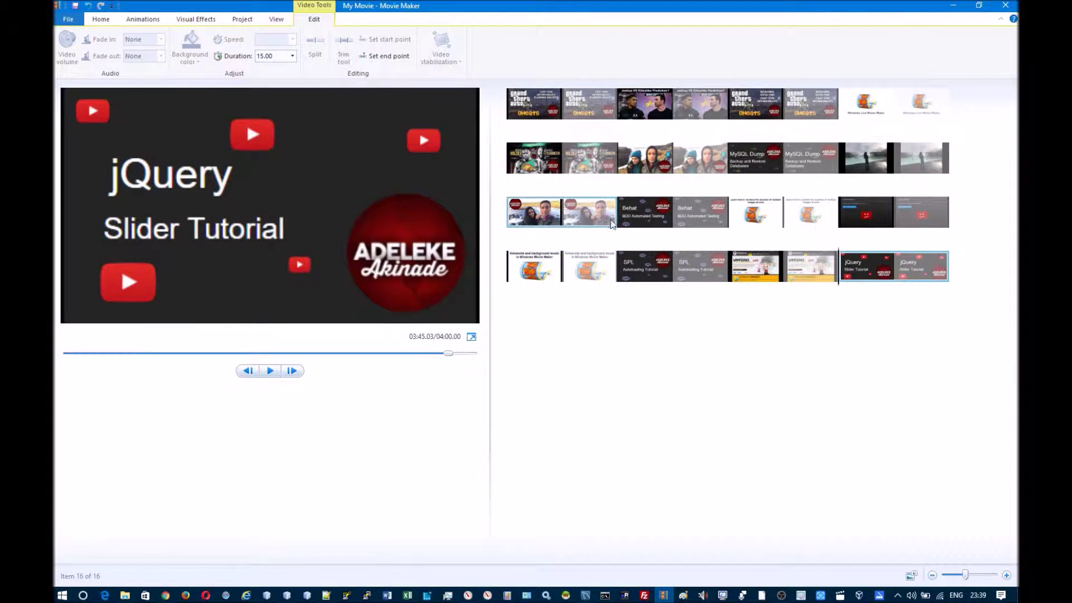
pyautogui.click(590, 213)
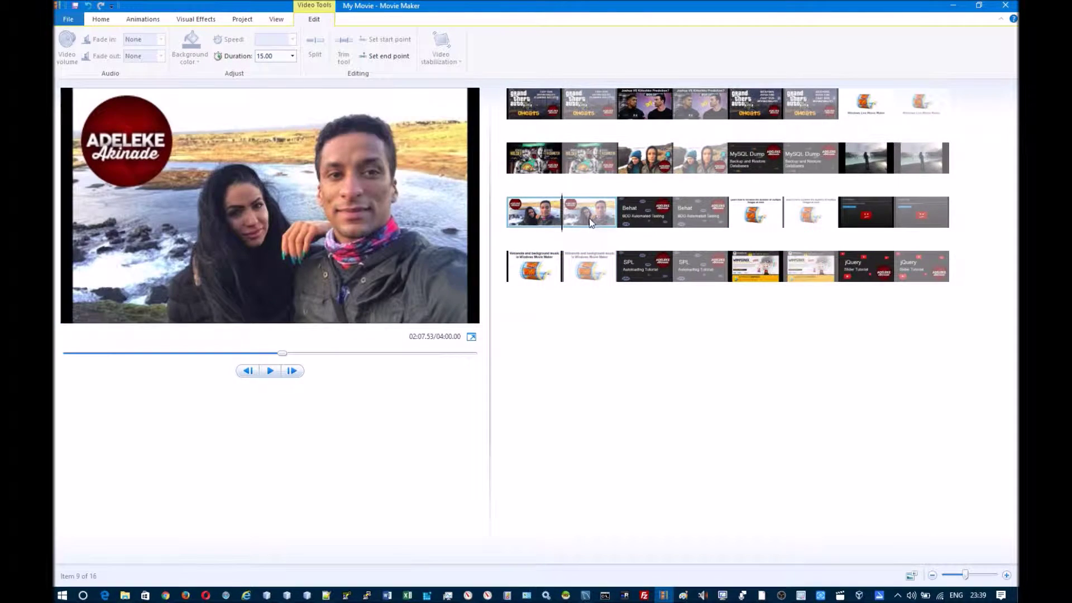
# Shorten the GTA clip alone to 3 seconds.
pyautogui.click(533, 105)
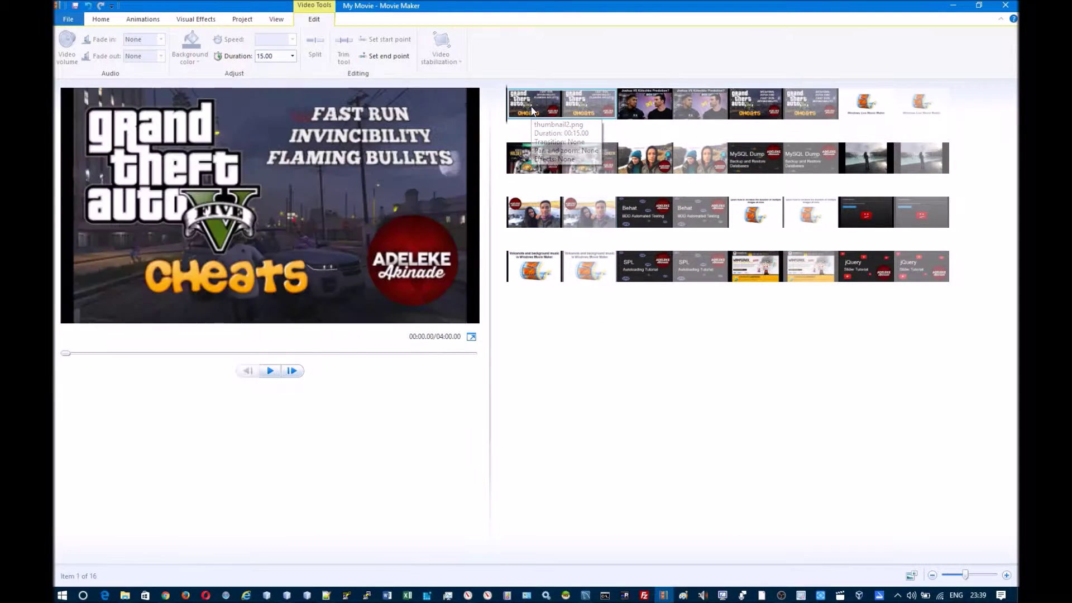
pyautogui.click(295, 56)
pyautogui.click(277, 87)
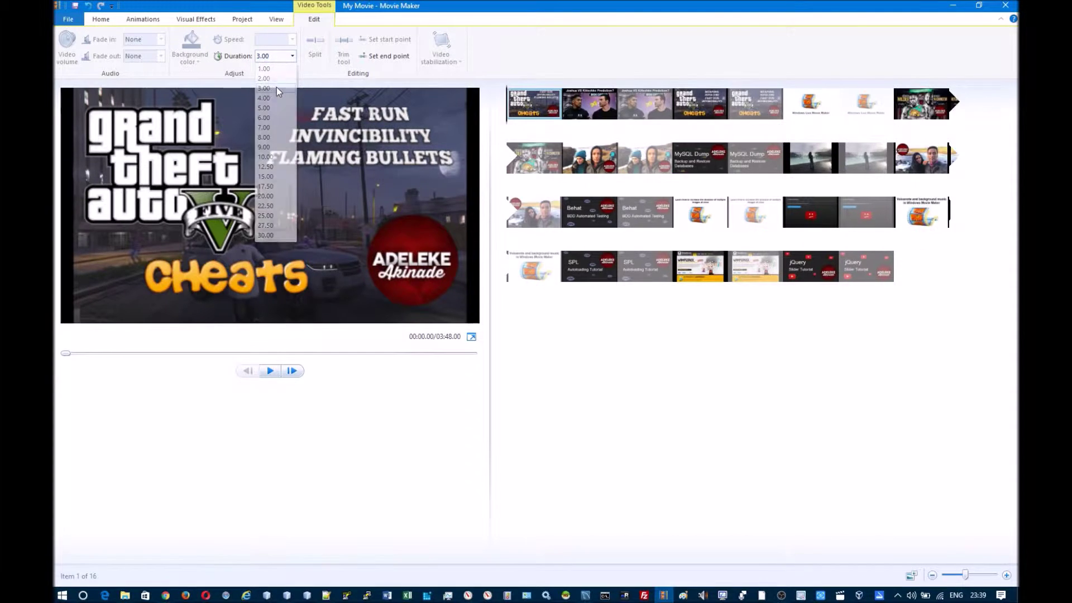
# Select the other 15 clips, from Joshua VS Klitschko onward, and set them to 30 seconds.
pyautogui.click(586, 105)
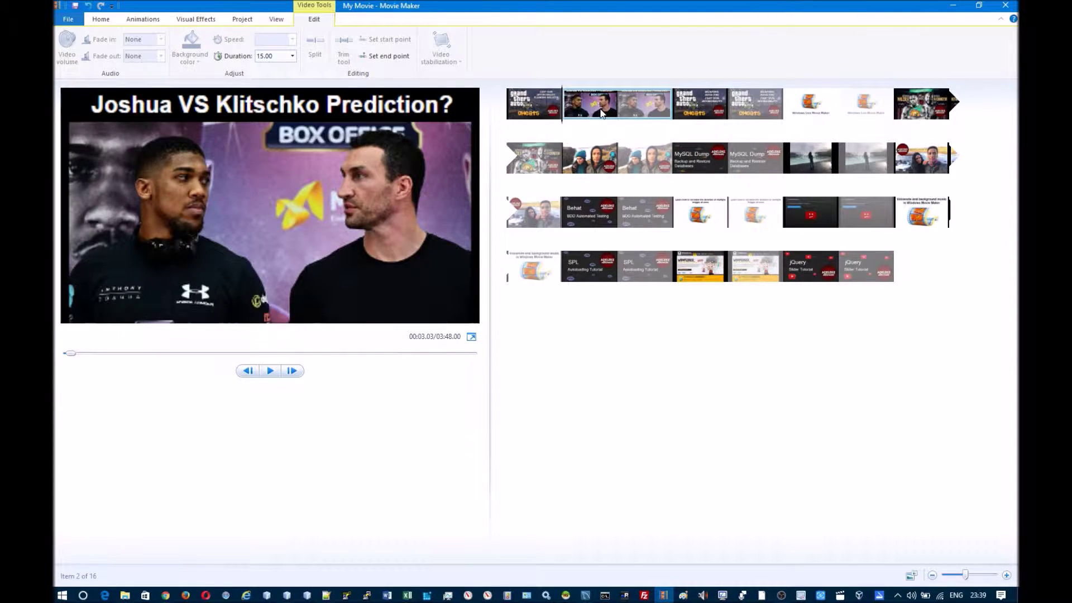
pyautogui.click(686, 109)
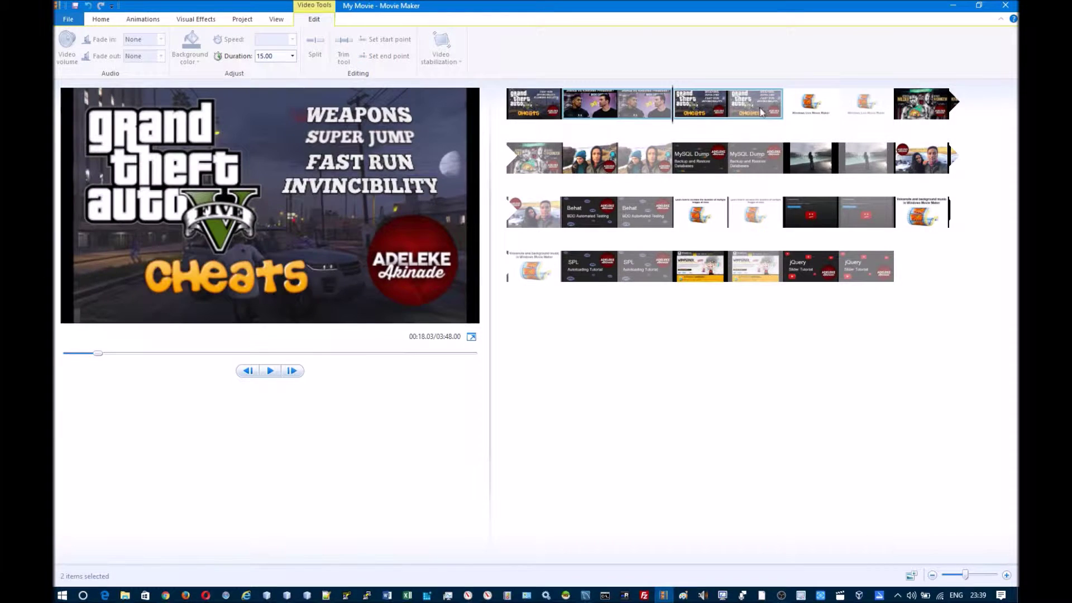
pyautogui.keyDown('ctrl'); pyautogui.click(810, 108); pyautogui.keyUp('ctrl')
pyautogui.keyDown('ctrl'); pyautogui.click(745, 157); pyautogui.keyUp('ctrl')
pyautogui.keyDown('ctrl'); pyautogui.click(620, 157); pyautogui.keyUp('ctrl')
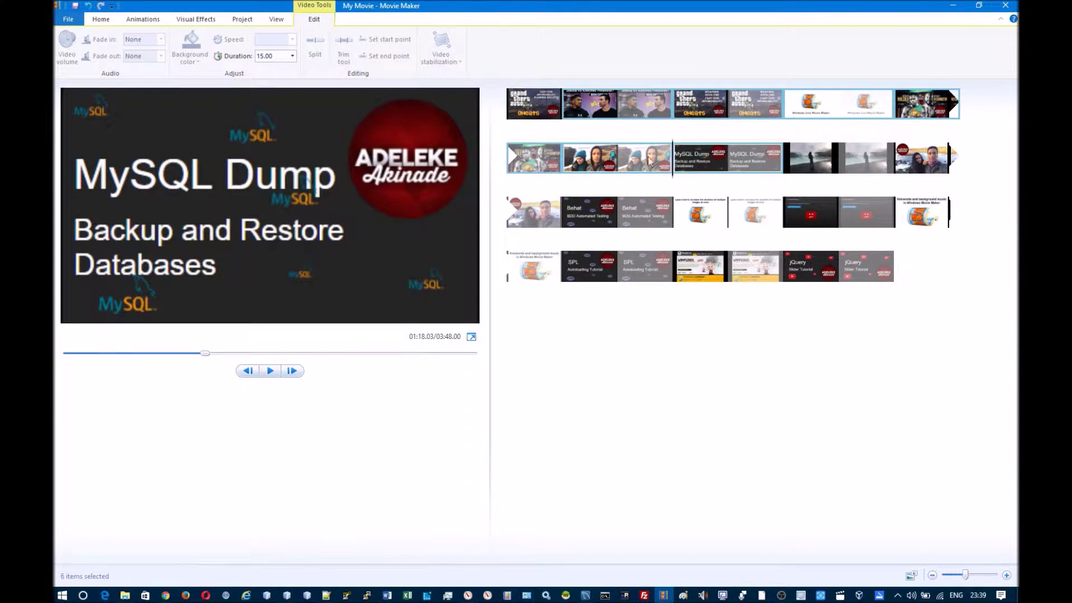
pyautogui.keyDown('ctrl'); pyautogui.click(619, 211); pyautogui.keyUp('ctrl')
pyautogui.keyDown('ctrl'); pyautogui.click(700, 214); pyautogui.keyUp('ctrl')
pyautogui.keyDown('ctrl'); pyautogui.click(811, 214); pyautogui.keyUp('ctrl')
pyautogui.keyDown('ctrl'); pyautogui.click(811, 267); pyautogui.keyUp('ctrl')
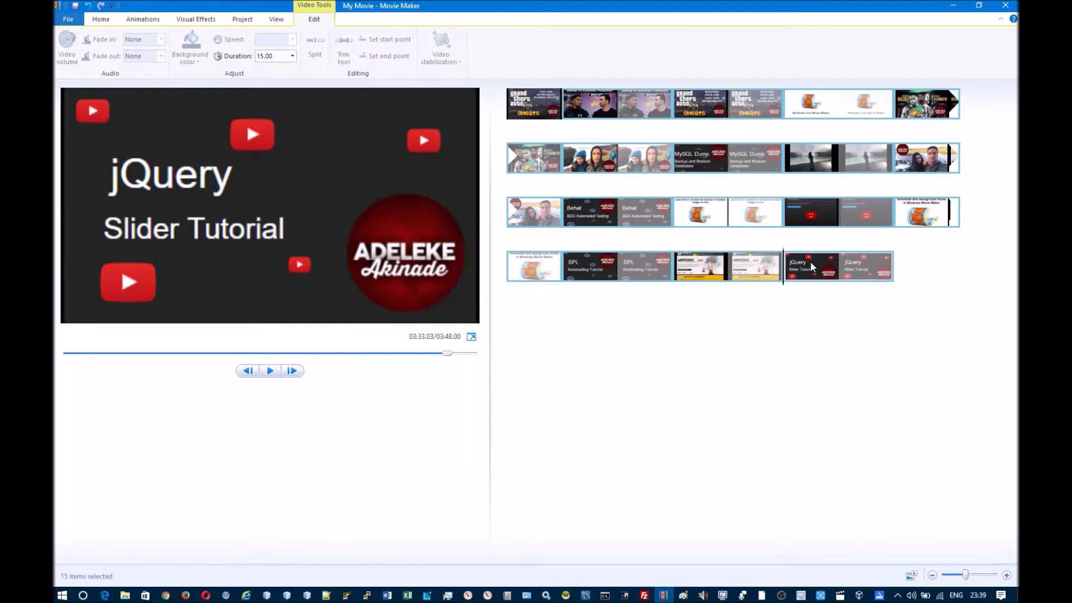
pyautogui.click(292, 55)
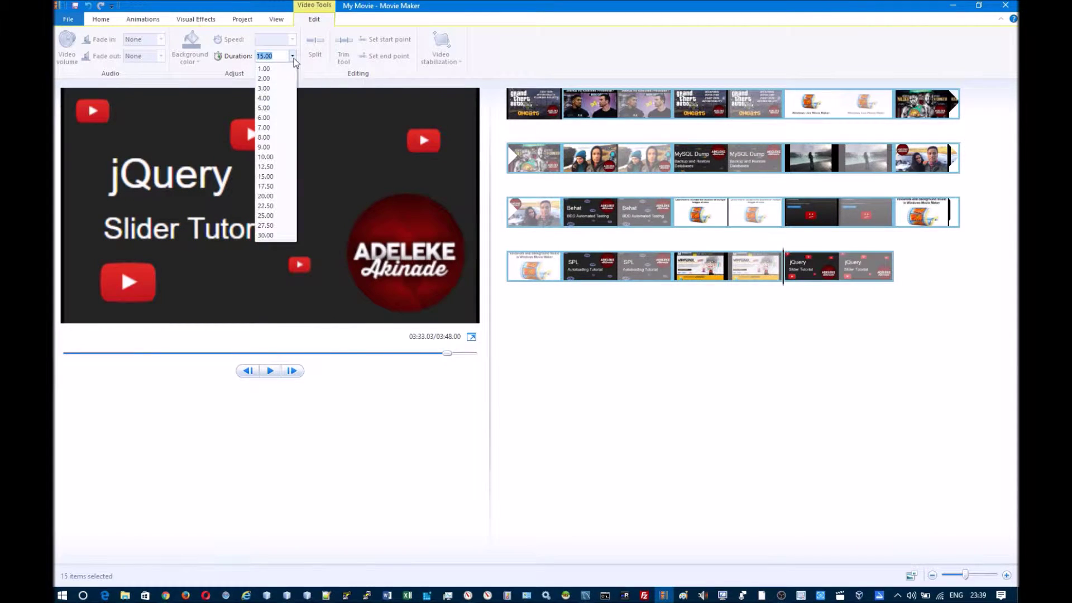
pyautogui.click(267, 235)
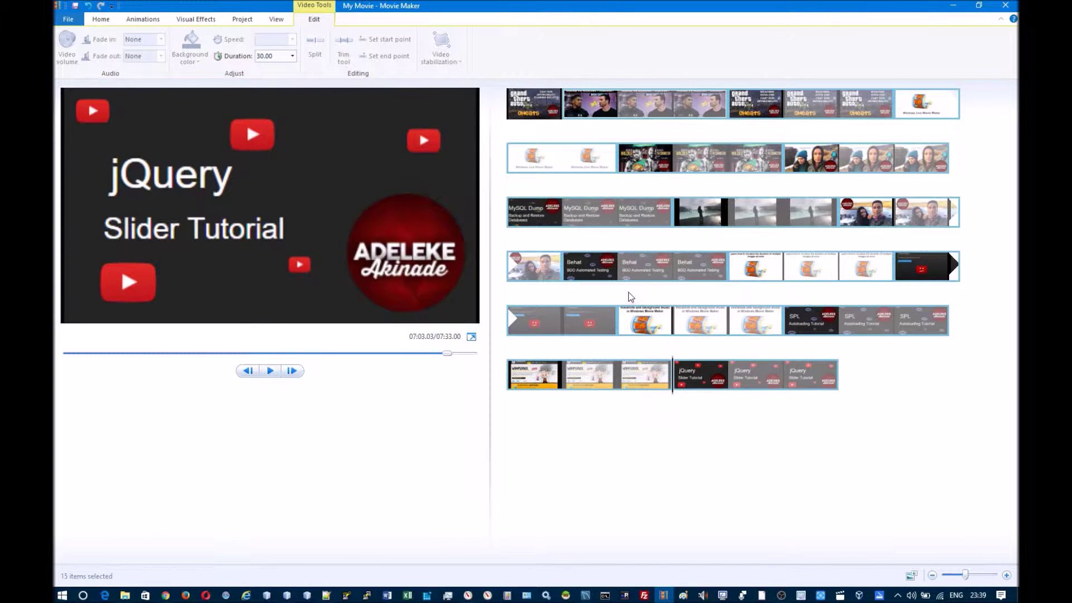
# Select all 16 clips and set every one to 10.00 seconds.
pyautogui.click(630, 266)
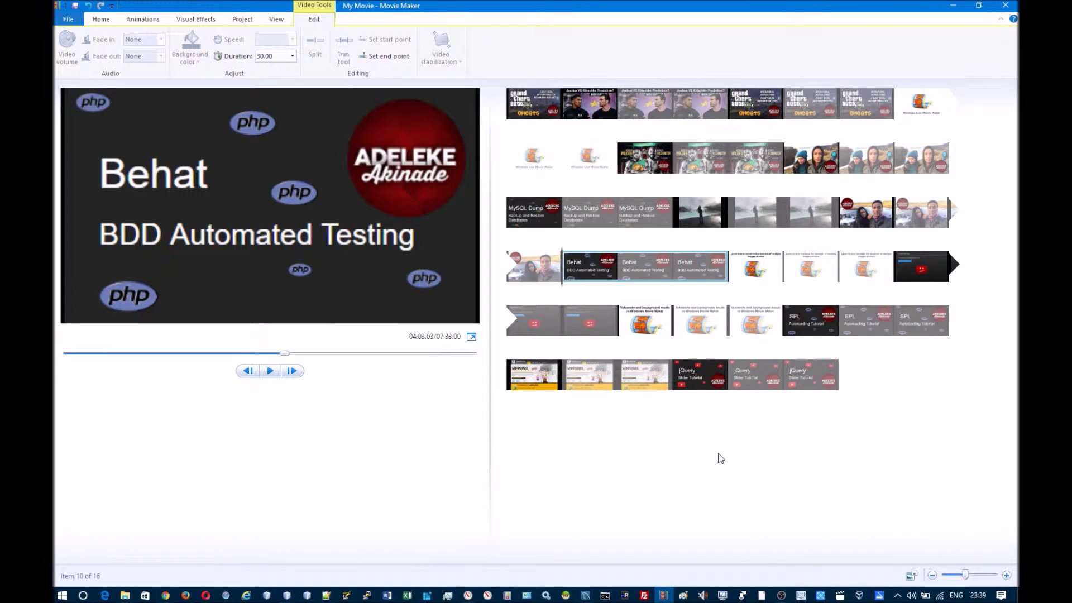
pyautogui.hotkey('ctrl', 'a')
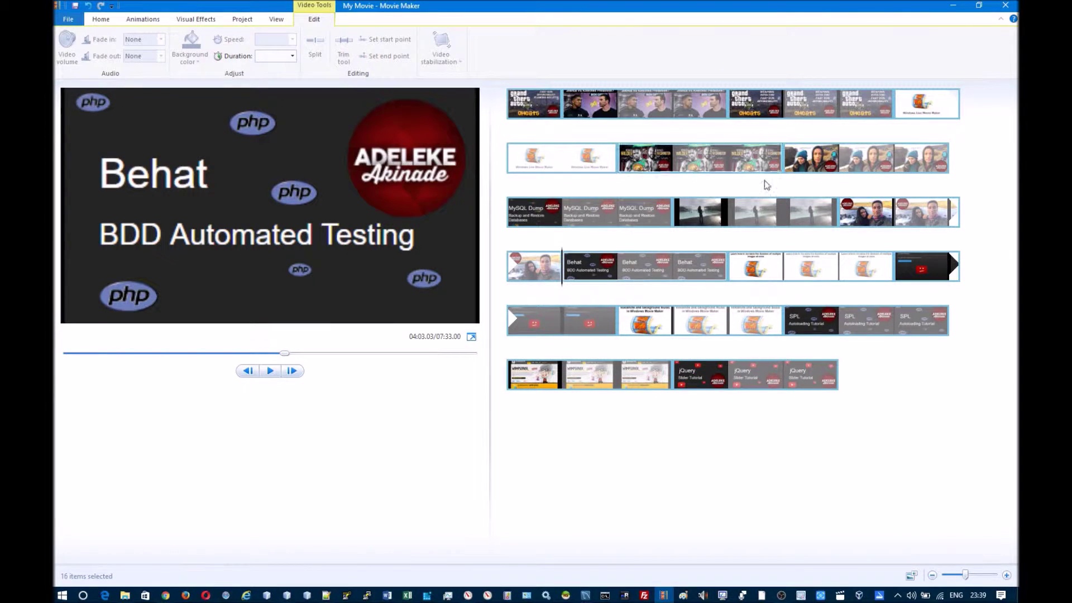
pyautogui.click(291, 56)
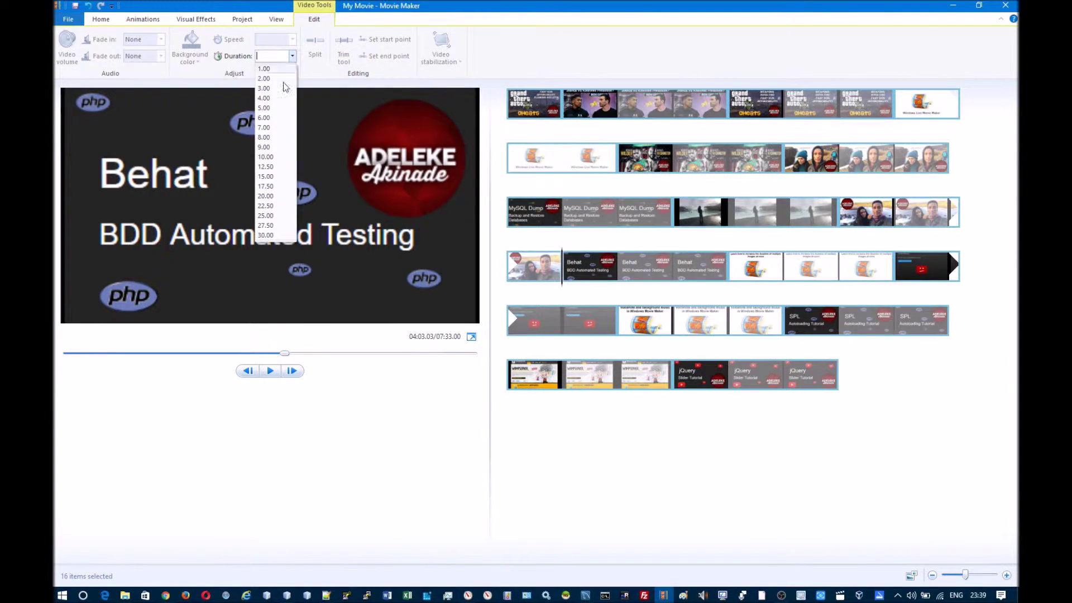
pyautogui.click(269, 156)
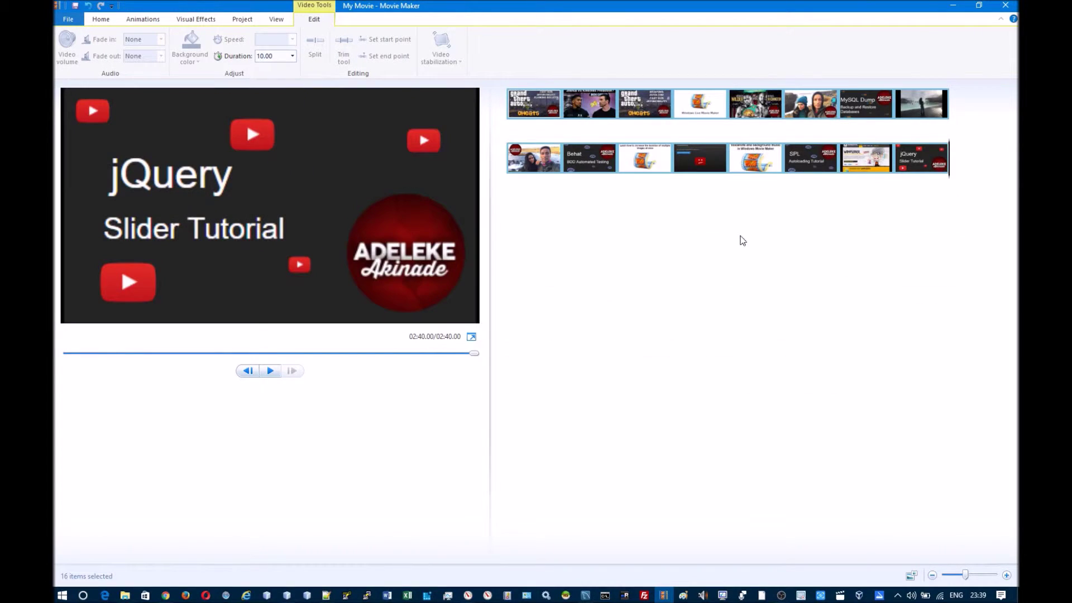